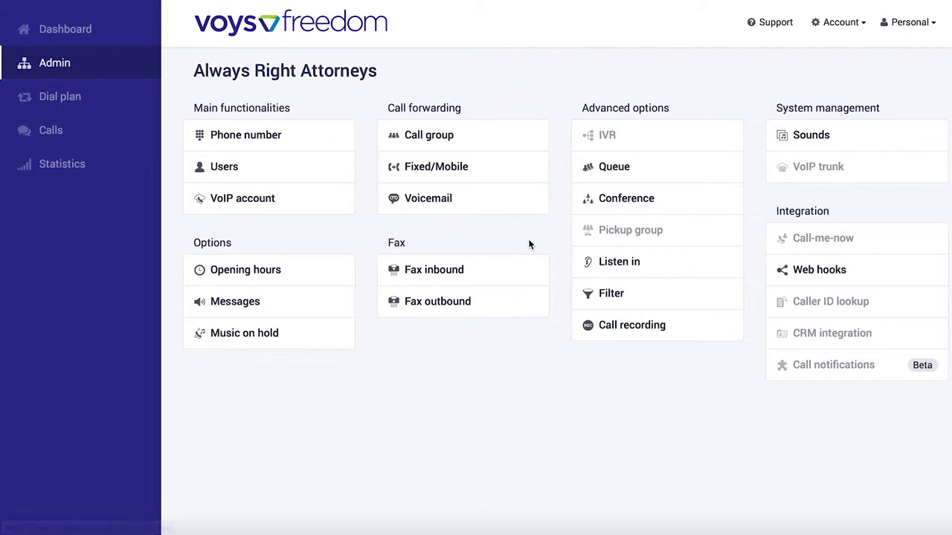
# Add a new IVR, accept its charges, and name it Main IVR.
pyautogui.click(608, 139)
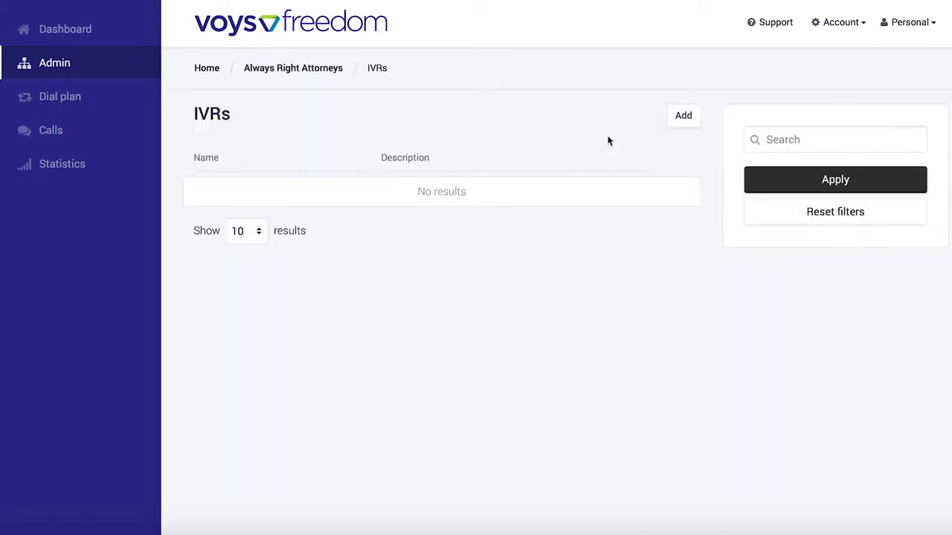
pyautogui.click(684, 117)
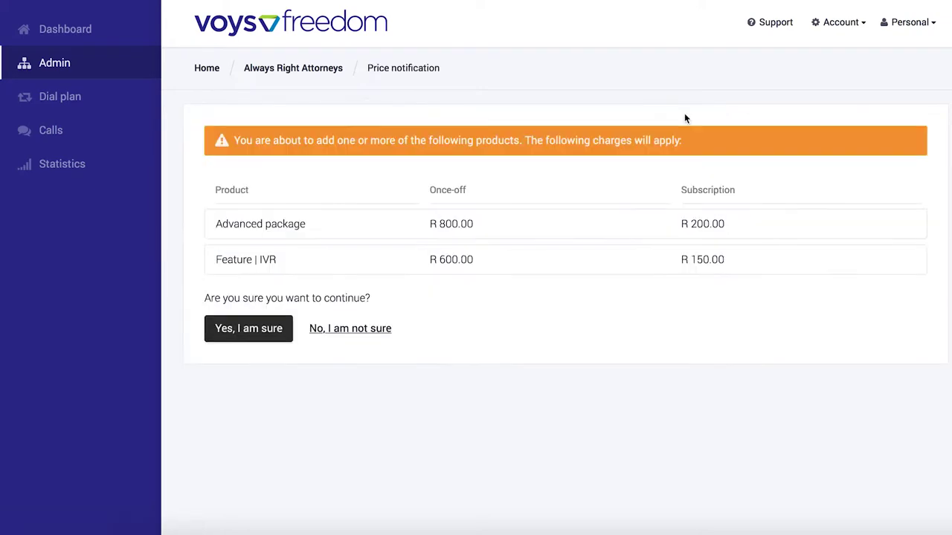
pyautogui.click(241, 335)
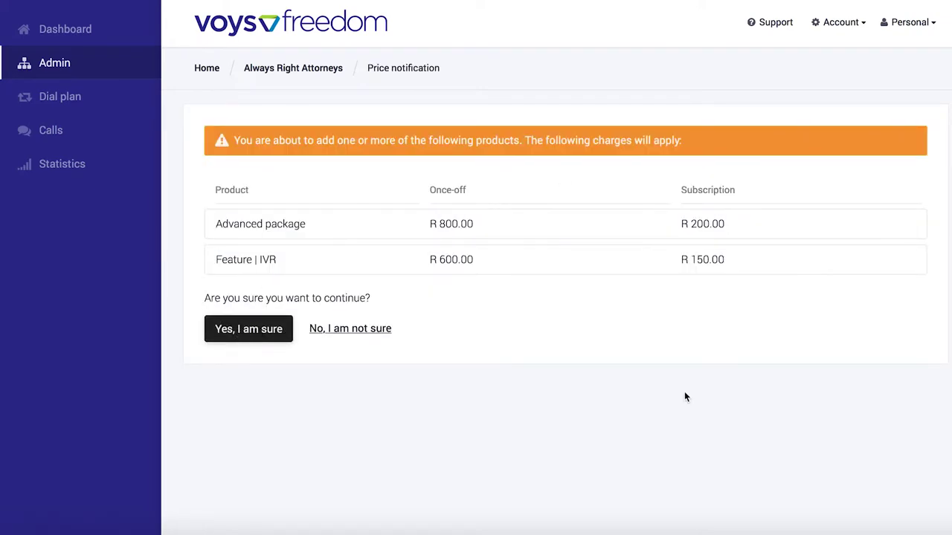
pyautogui.click(283, 263)
pyautogui.write('Main IVR')
pyautogui.scroll(-2, 298, 312)
pyautogui.click(229, 310)
pyautogui.moveTo(229, 310); pyautogui.dragTo(210, 308)
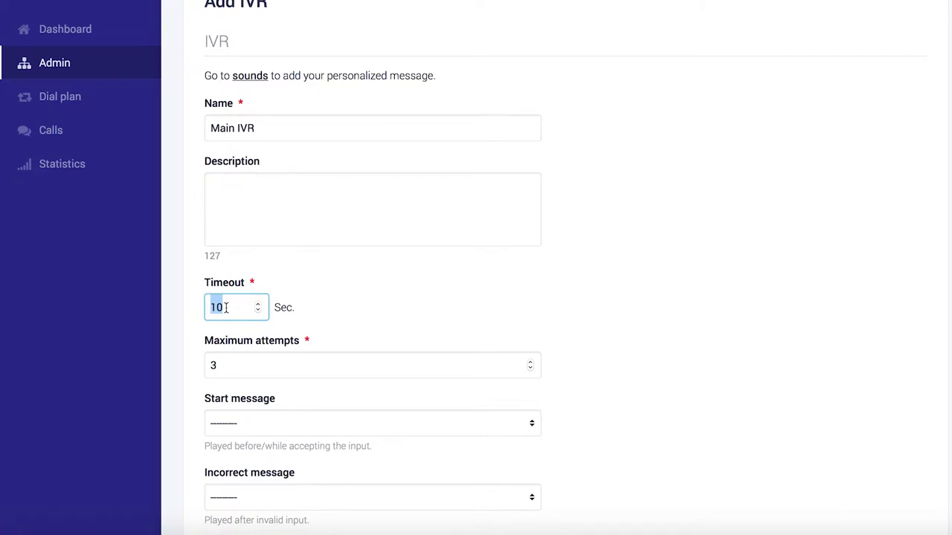
pyautogui.click(226, 308)
# Set the start message to Message Welcome.wav, incorrect message to Invalid input and timeout message to No input, and save the IVR.
pyautogui.scroll(-3, 329, 284)
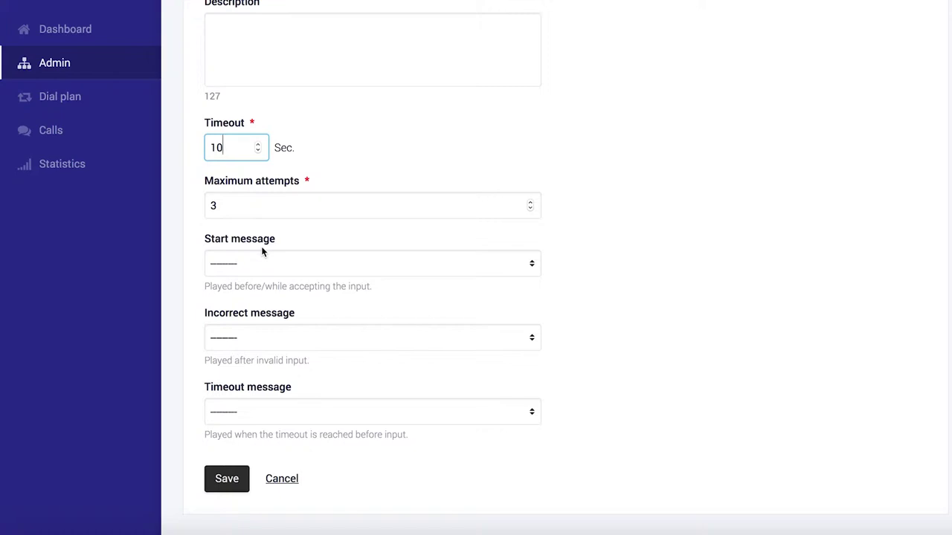
pyautogui.click(320, 266)
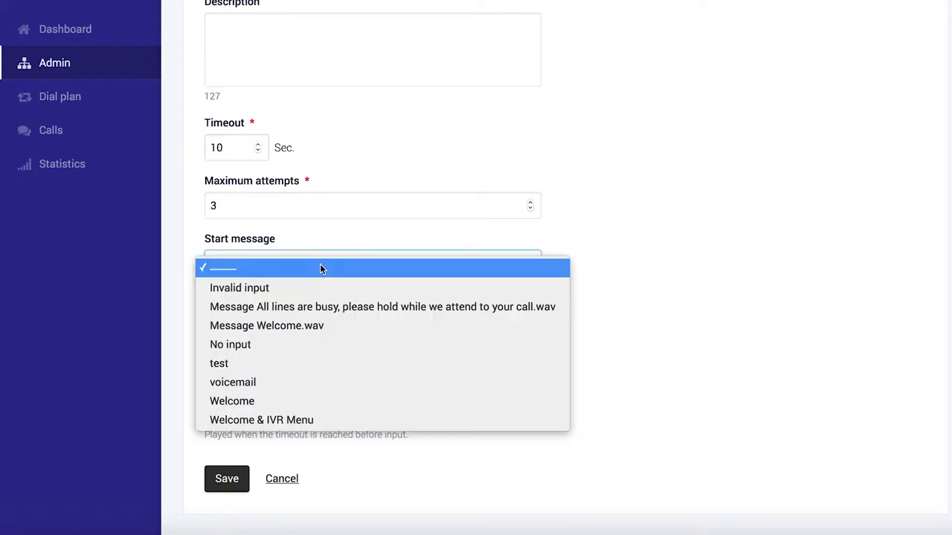
pyautogui.click(282, 328)
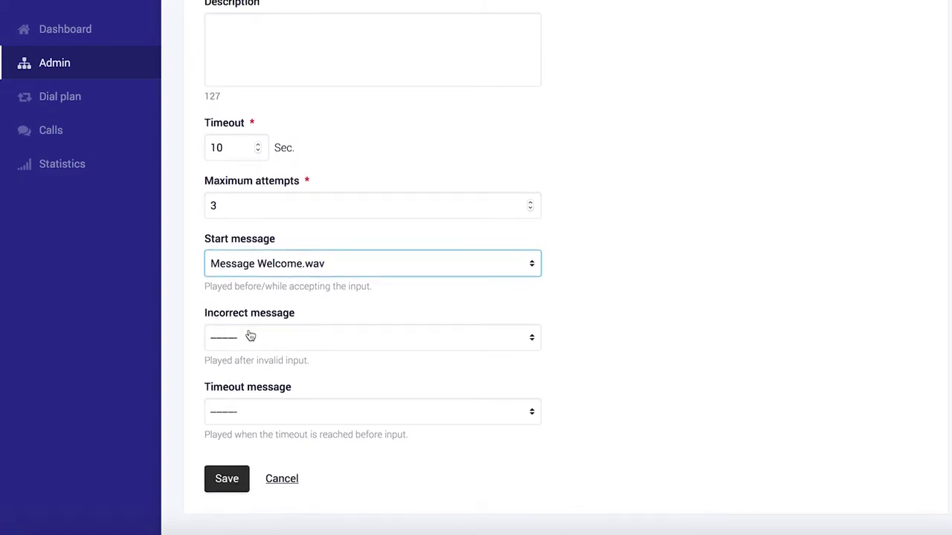
pyautogui.click(272, 338)
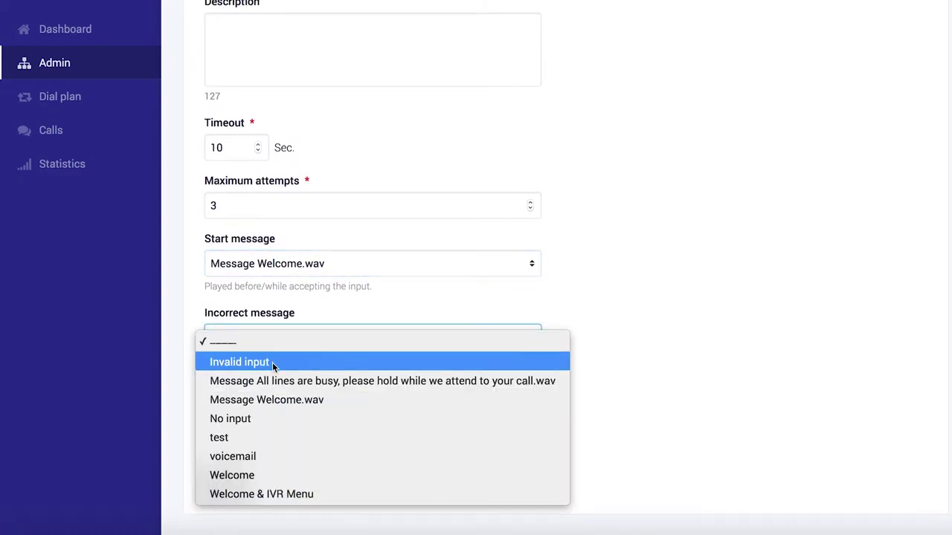
pyautogui.click(272, 362)
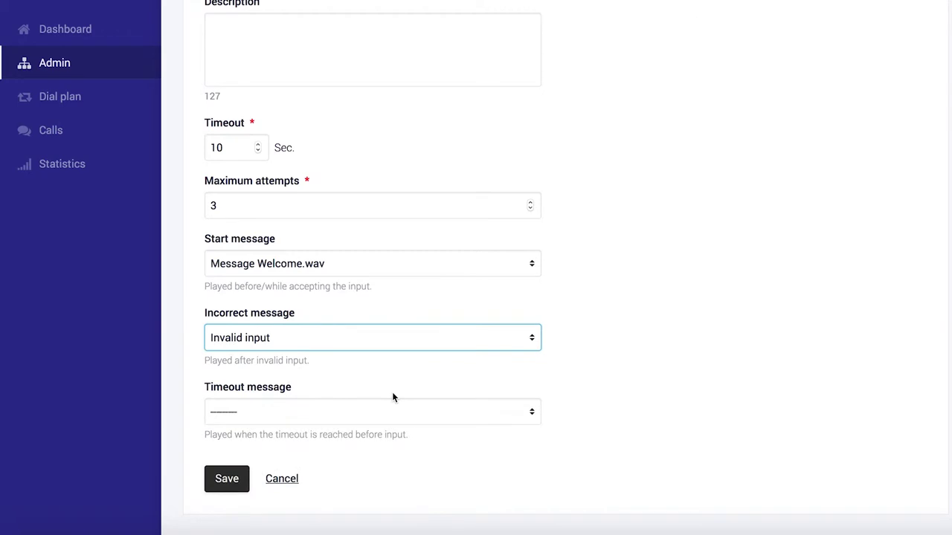
pyautogui.click(273, 413)
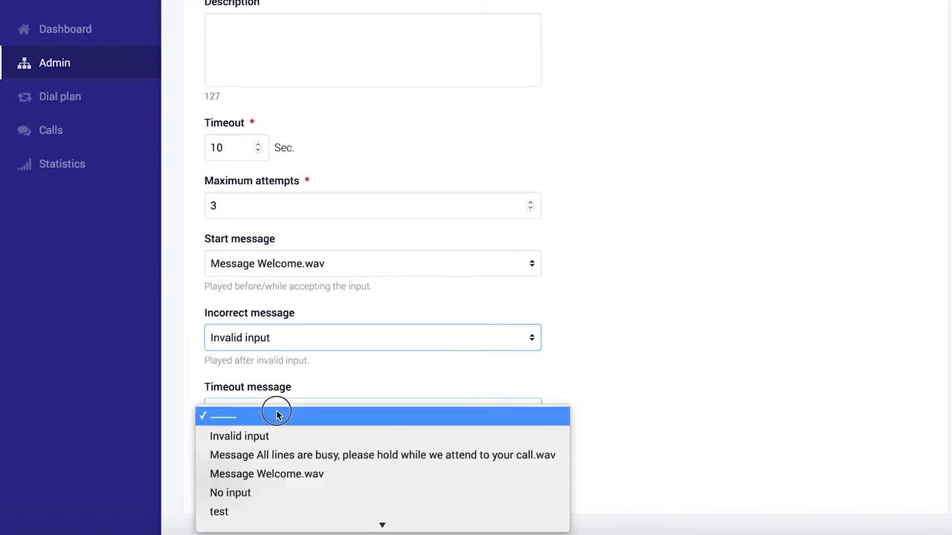
pyautogui.click(255, 493)
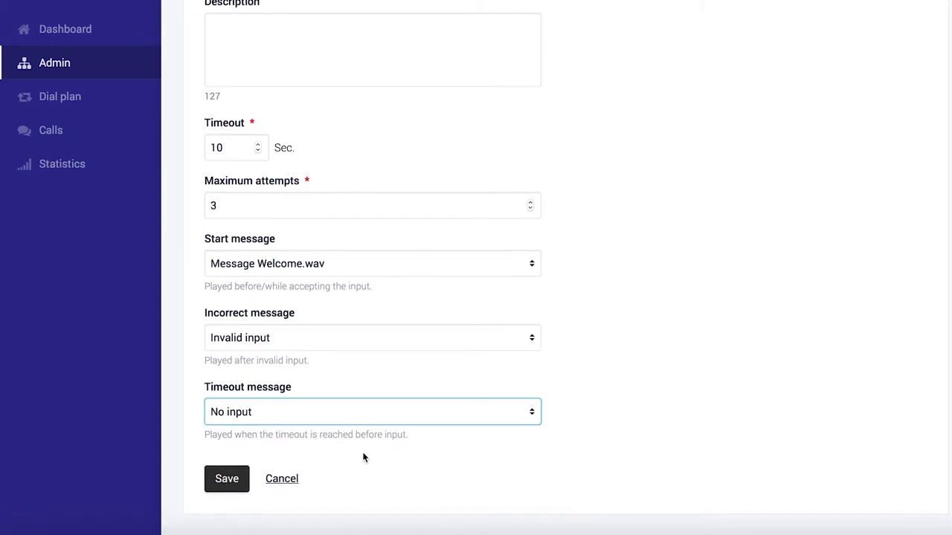
pyautogui.click(235, 482)
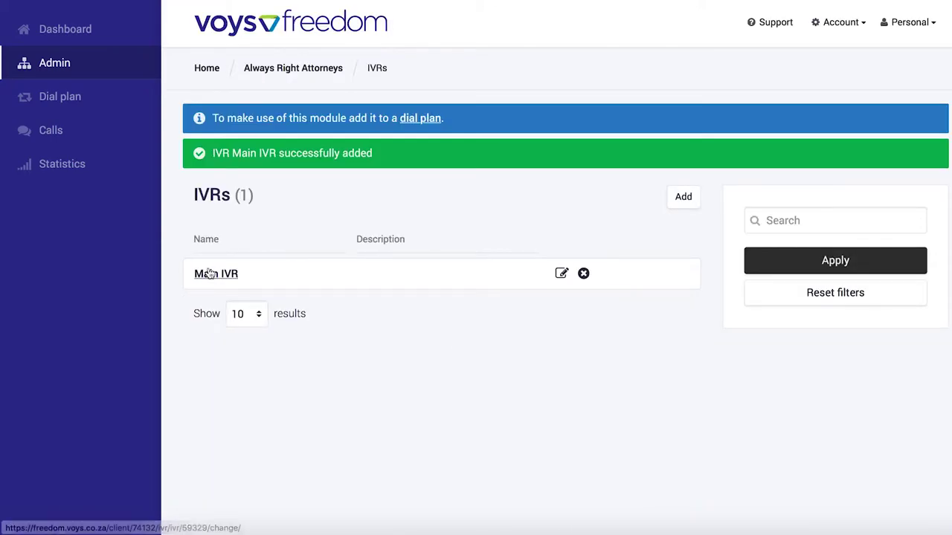
# Delete the call group and VoIP account steps from the Main Number's dial plan.
pyautogui.click(80, 103)
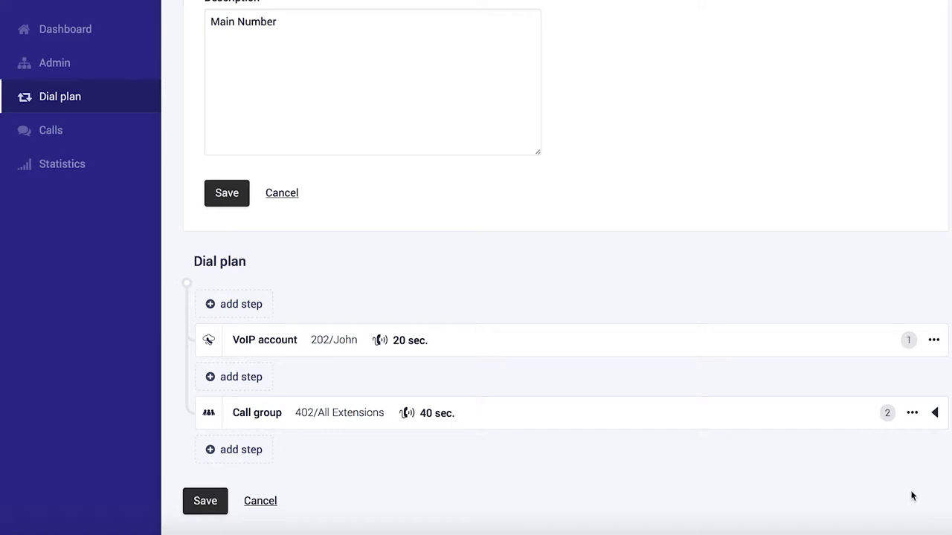
pyautogui.click(912, 414)
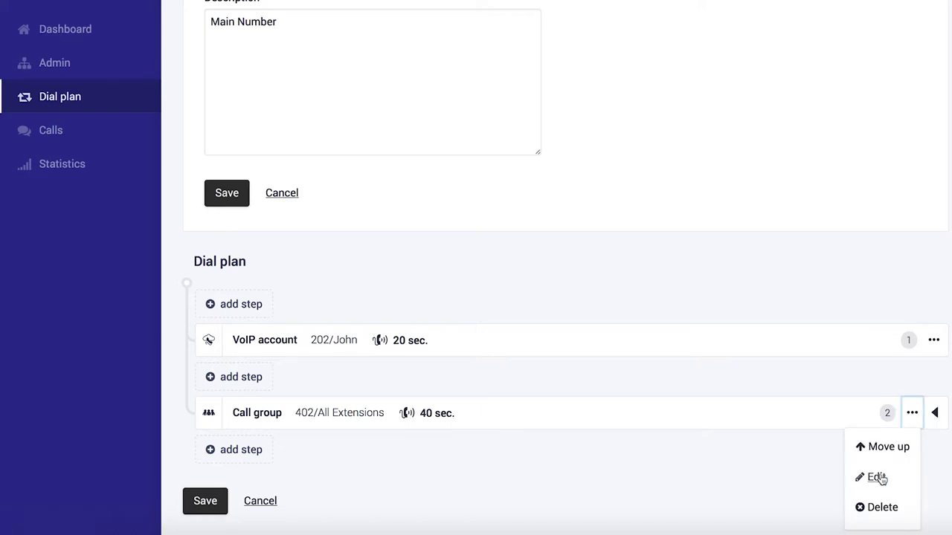
pyautogui.click(881, 507)
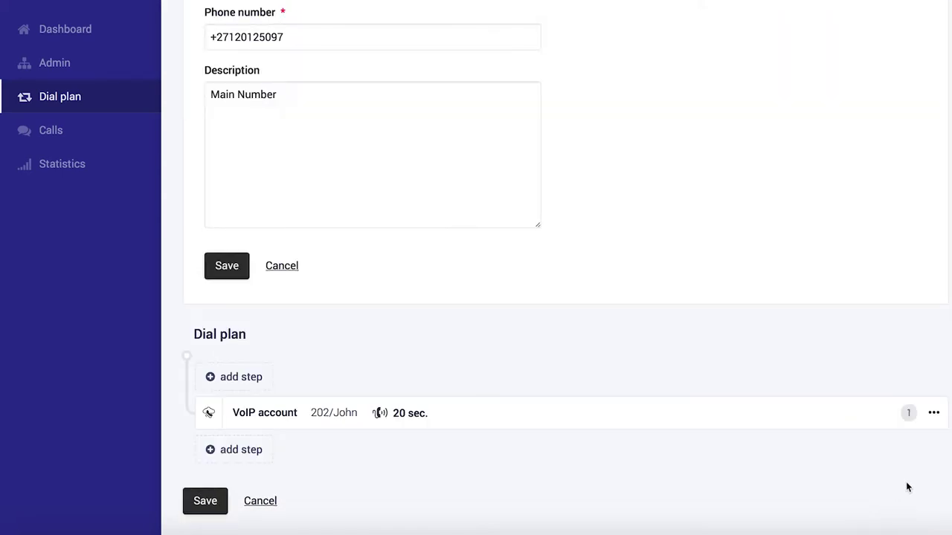
pyautogui.click(934, 416)
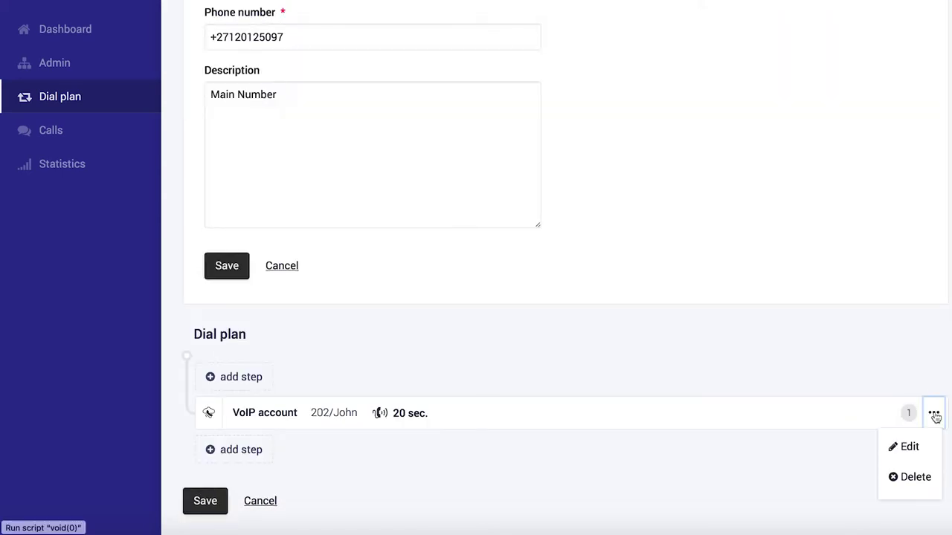
pyautogui.click(917, 475)
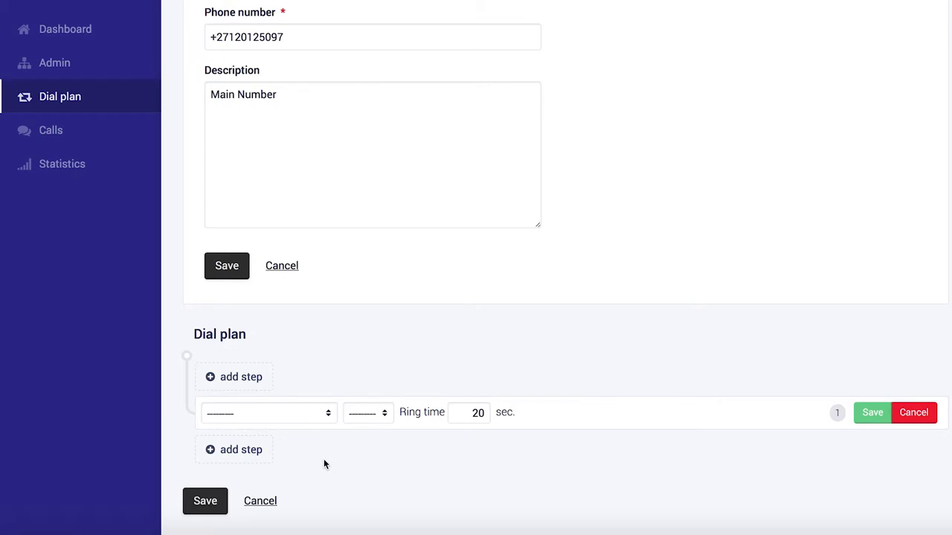
# Set the empty dial plan step to the IVR type with Main IVR and save the step.
pyautogui.click(320, 417)
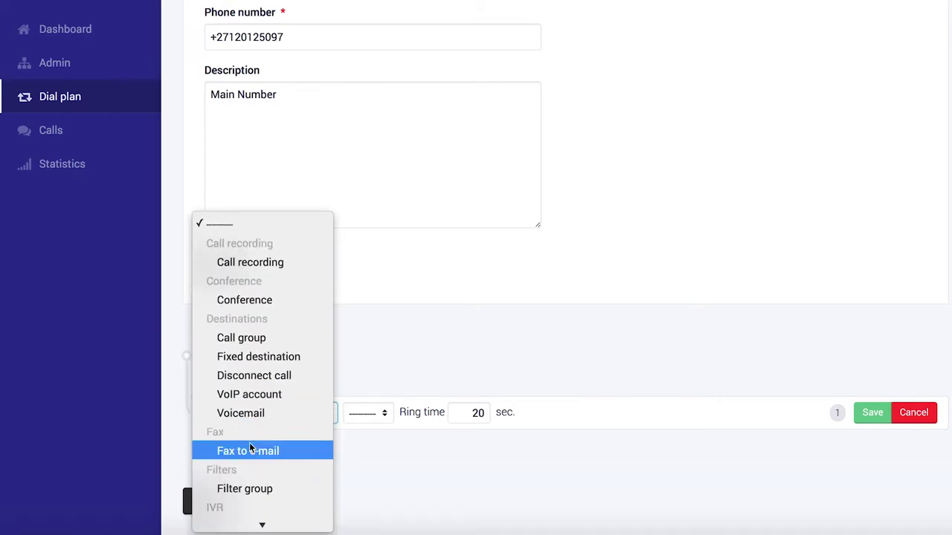
pyautogui.scroll(-3, 249, 442)
pyautogui.click(250, 425)
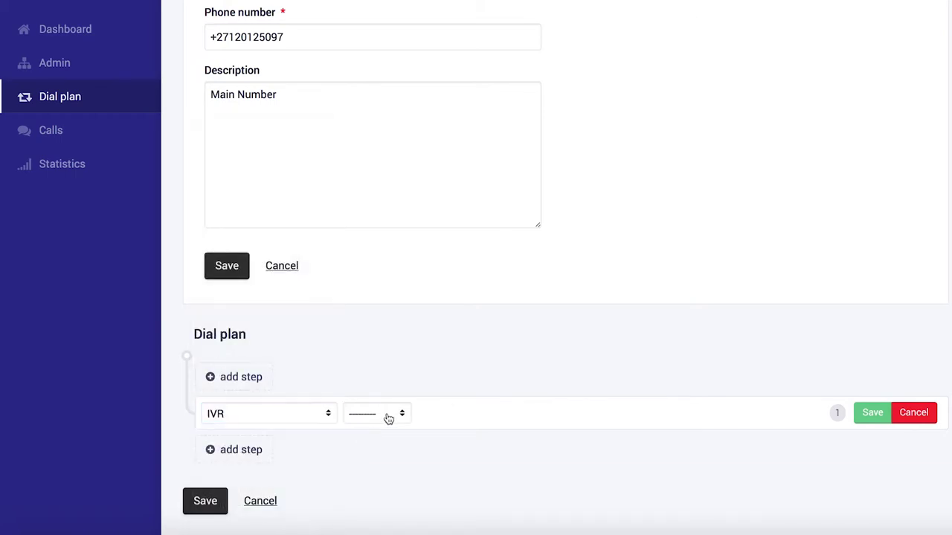
pyautogui.click(396, 415)
pyautogui.click(395, 434)
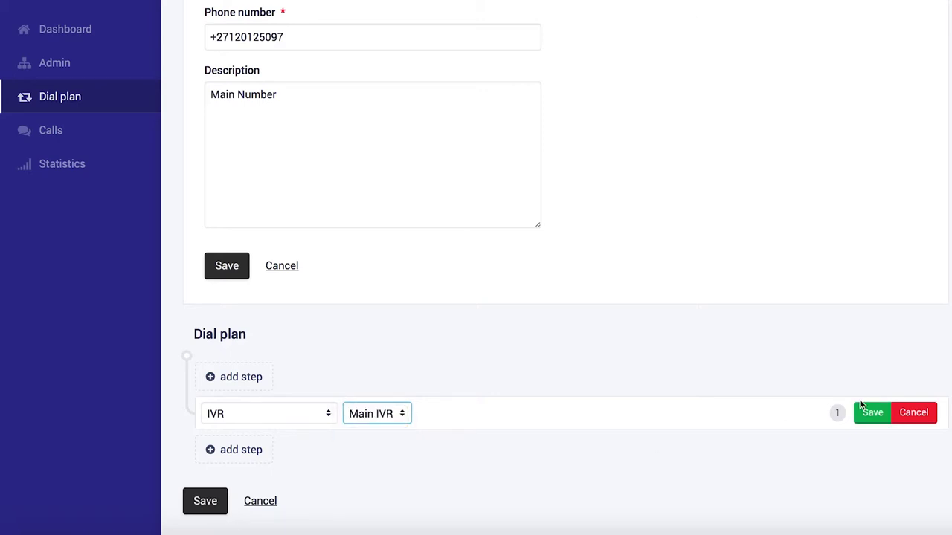
pyautogui.click(868, 412)
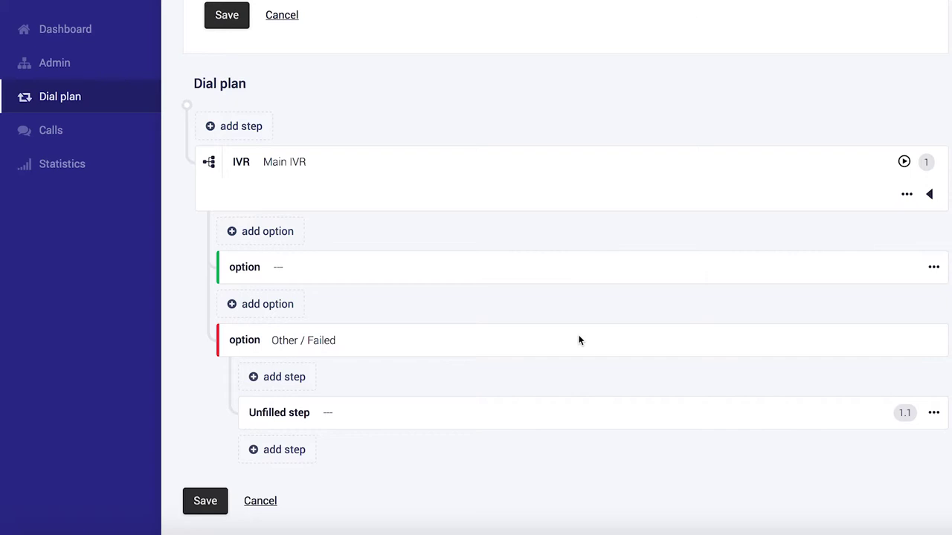
# Assign key 1 to the blank option under Main IVR and save the option.
pyautogui.click(933, 267)
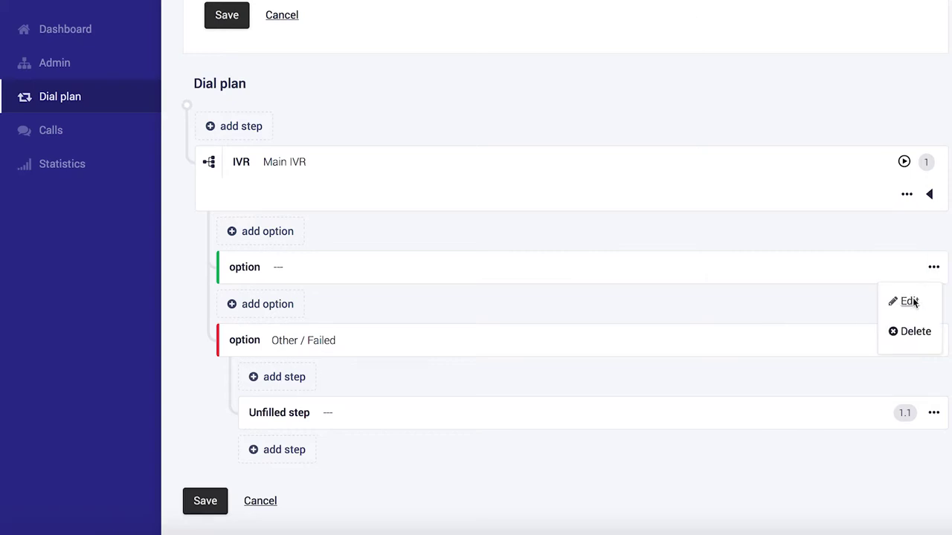
pyautogui.click(908, 301)
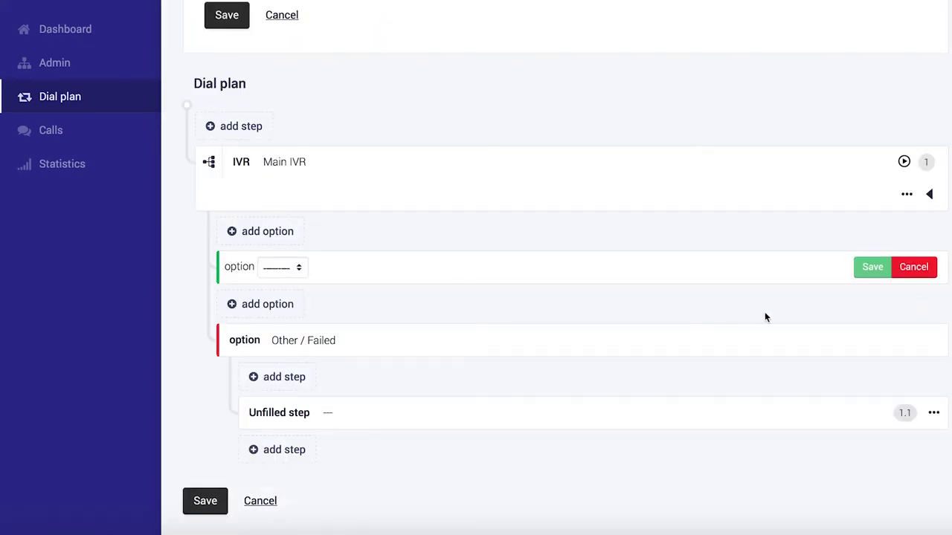
pyautogui.click(304, 267)
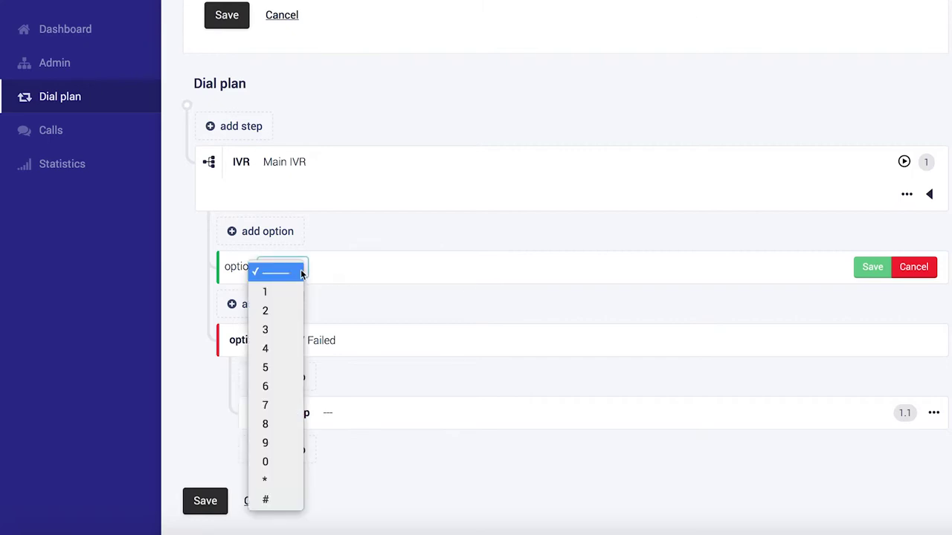
pyautogui.click(276, 292)
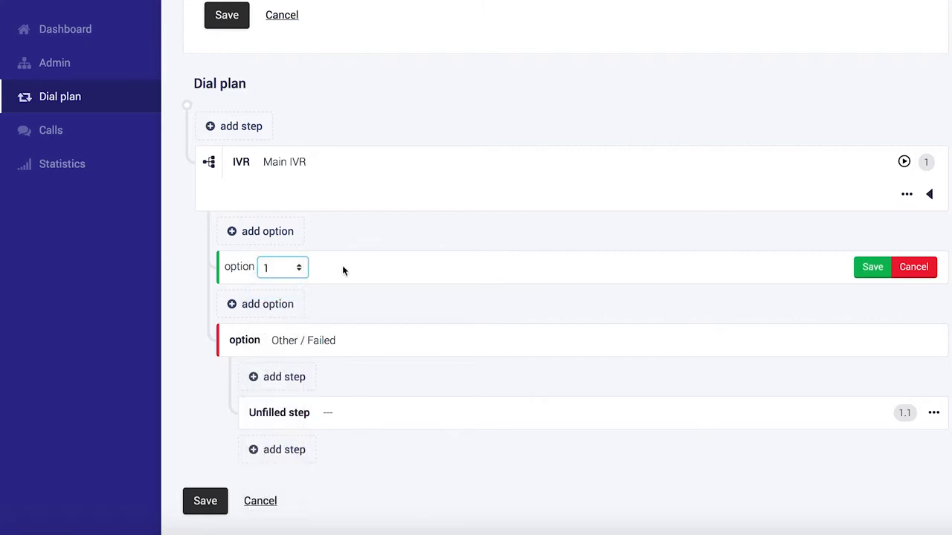
pyautogui.click(873, 270)
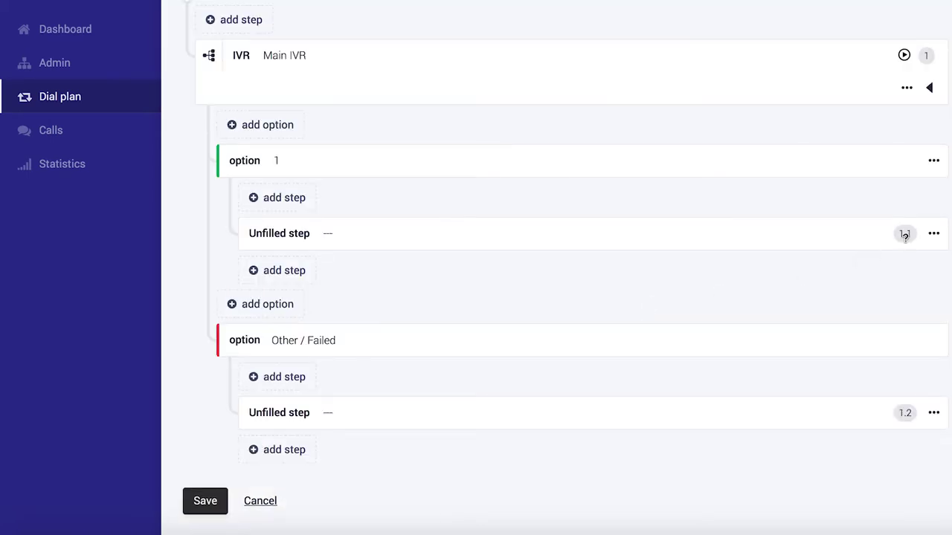
# Route option 1's unfilled step to VoIP account 202 with a ring time of 60 seconds and save it.
pyautogui.click(934, 235)
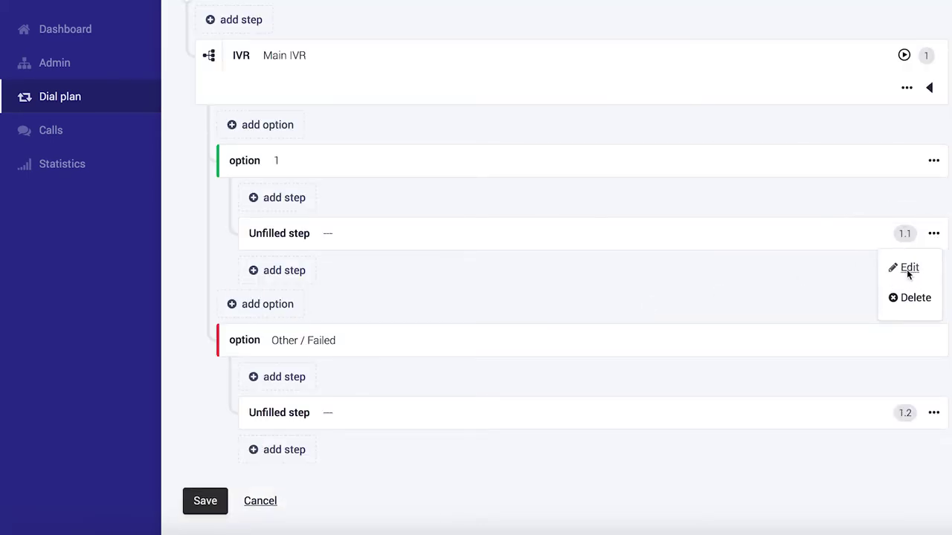
pyautogui.click(909, 270)
pyautogui.click(356, 237)
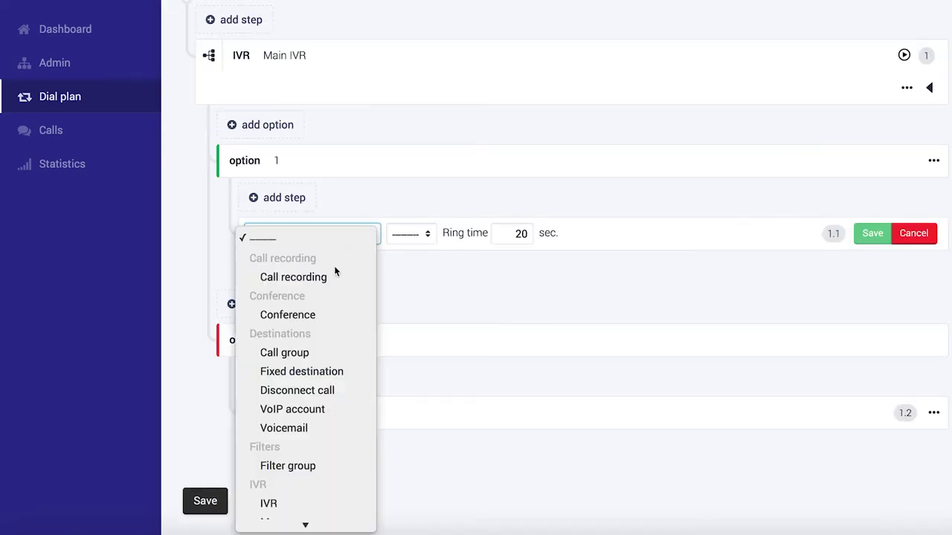
pyautogui.click(306, 413)
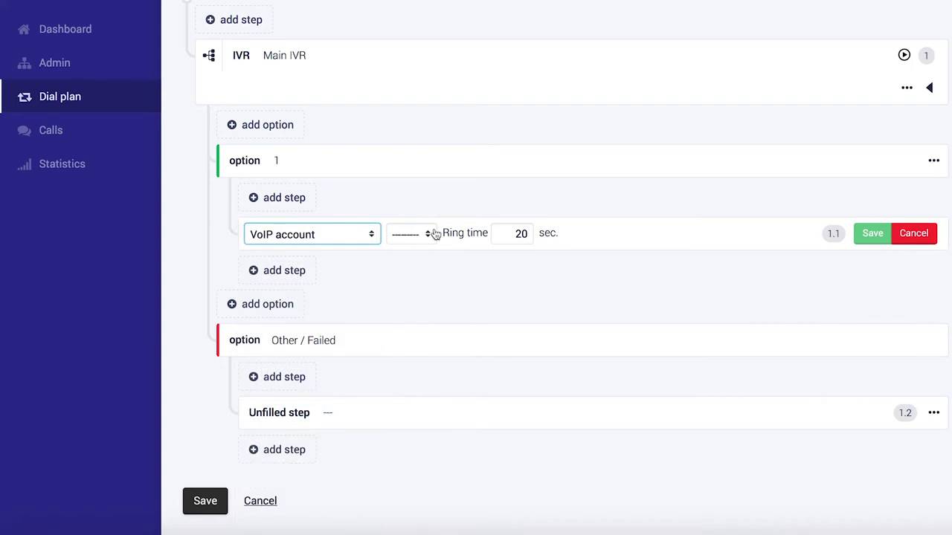
pyautogui.click(426, 237)
pyautogui.click(442, 258)
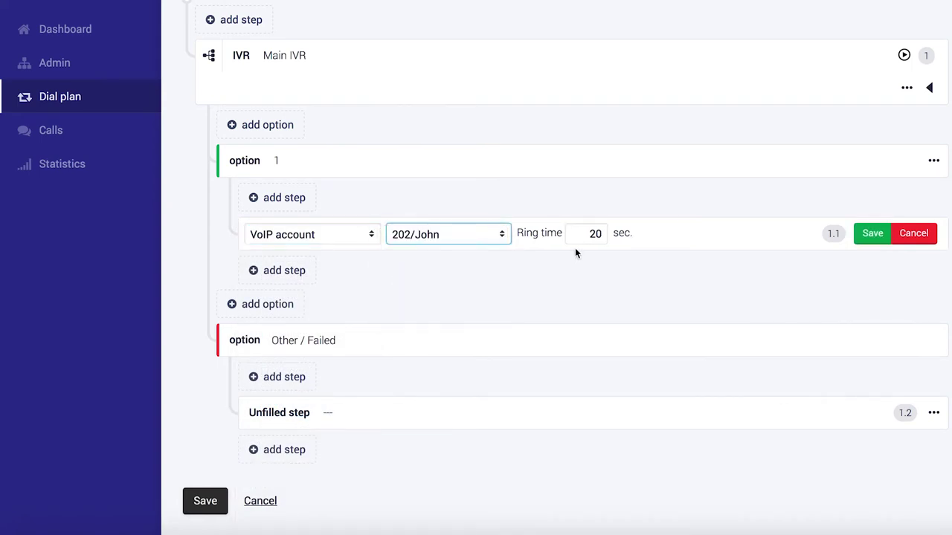
pyautogui.click(595, 233)
pyautogui.press('BackSpace')
pyautogui.write('6')
pyautogui.click(871, 236)
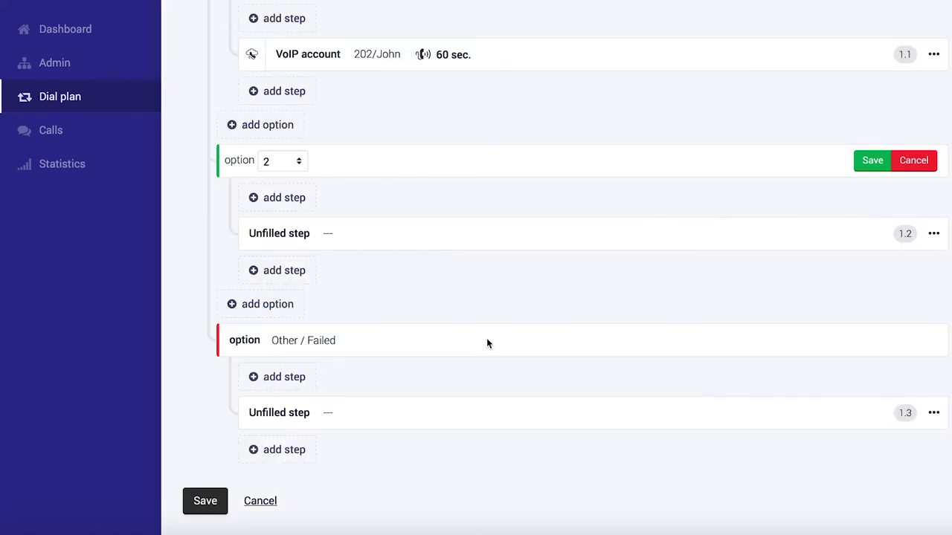
# Save option 2, route its unfilled step to VoIP account 204 with a ring time of 60 seconds, and save that step.
pyautogui.click(875, 159)
pyautogui.click(931, 233)
pyautogui.click(907, 267)
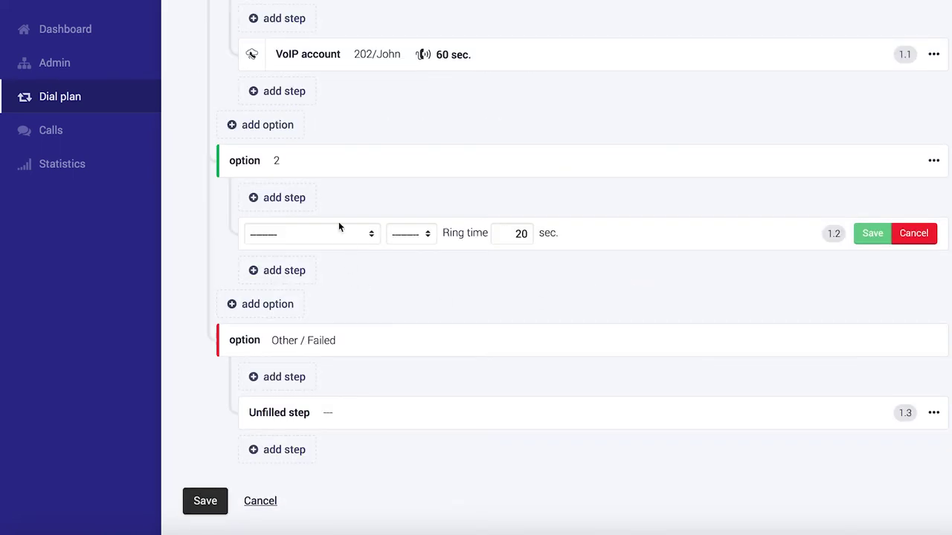
pyautogui.click(338, 233)
pyautogui.click(311, 409)
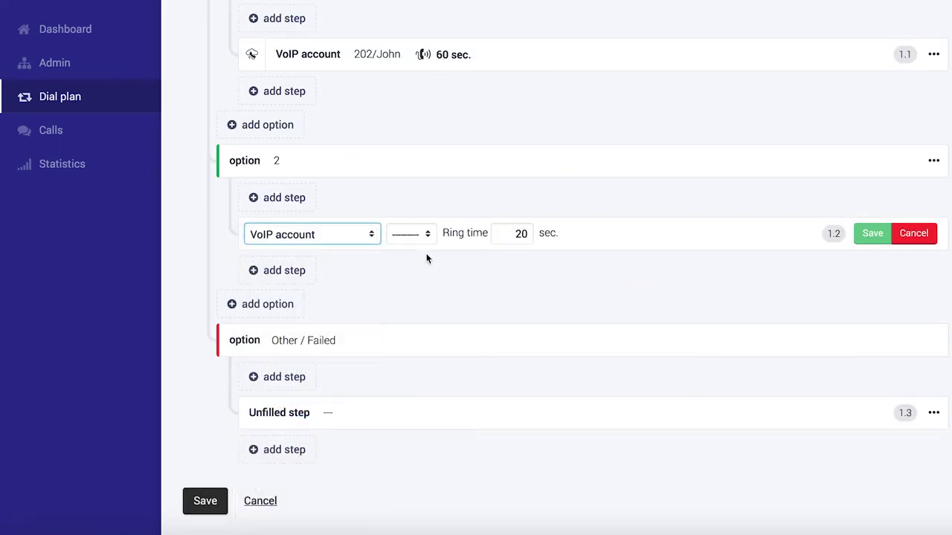
pyautogui.click(420, 232)
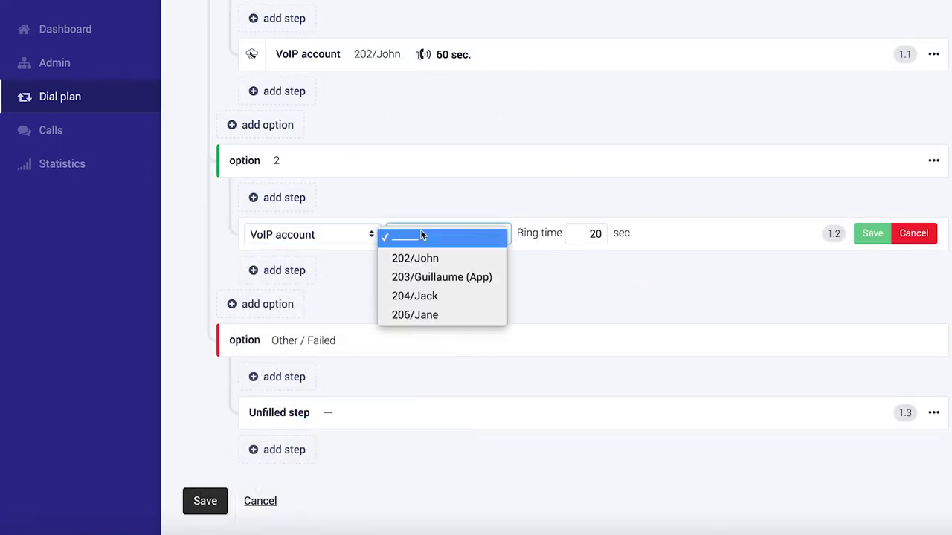
pyautogui.click(431, 295)
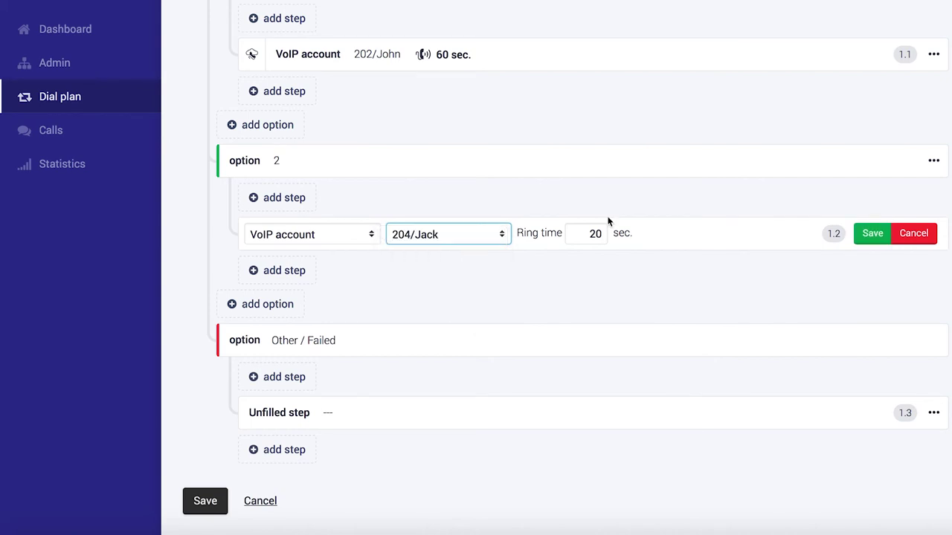
pyautogui.click(595, 234)
pyautogui.press('BackSpace')
pyautogui.write('6')
pyautogui.click(866, 234)
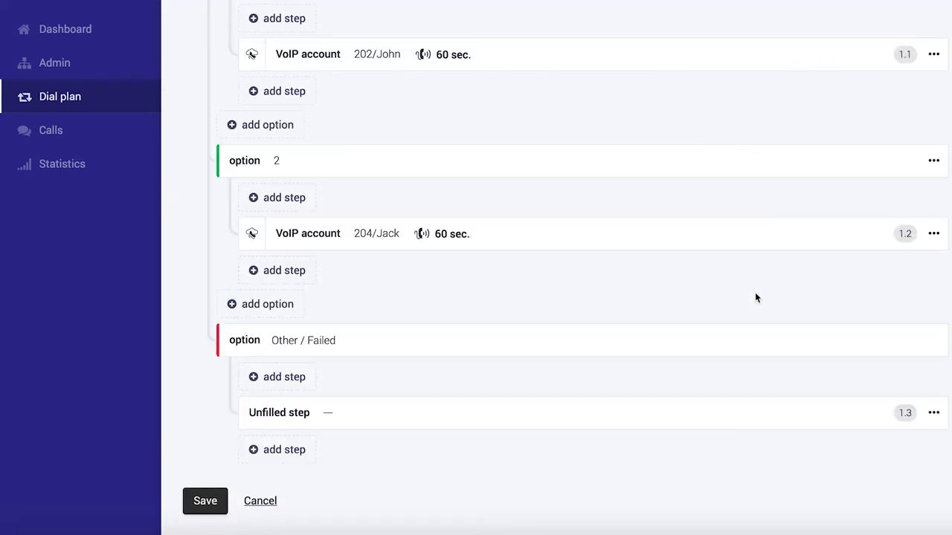
# Route the Other / Failed option's unfilled step to VoIP account 202 with a ring time of 60 seconds and save it.
pyautogui.scroll(1, 755, 297)
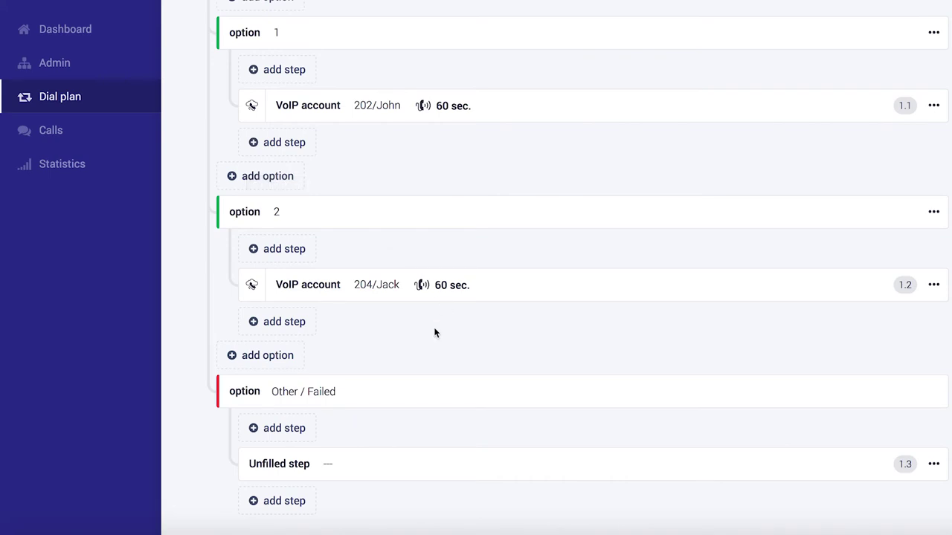
pyautogui.scroll(-1, 410, 320)
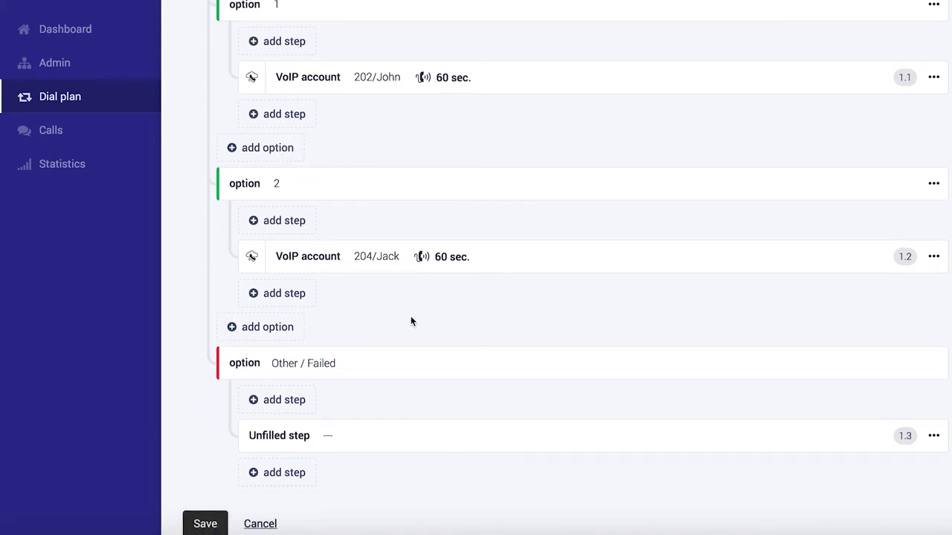
pyautogui.scroll(-1, 410, 321)
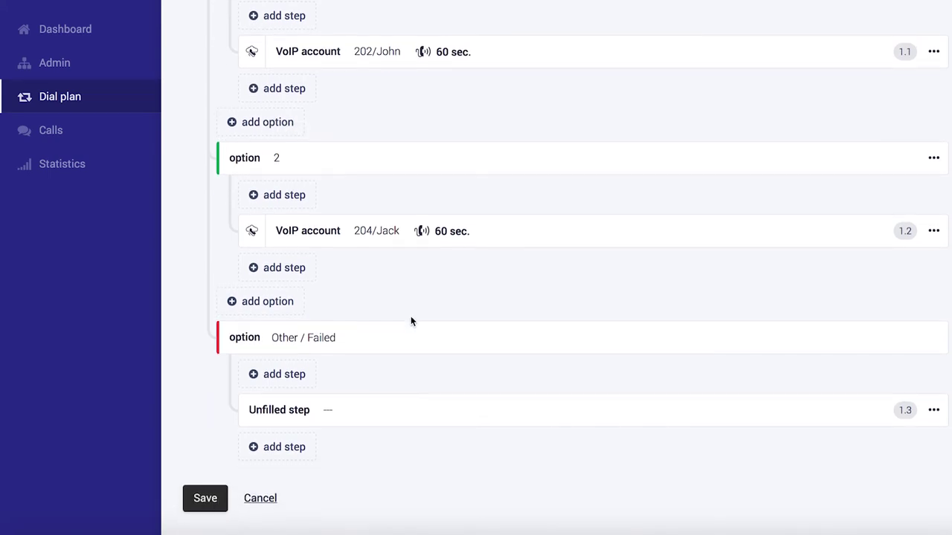
pyautogui.click(936, 412)
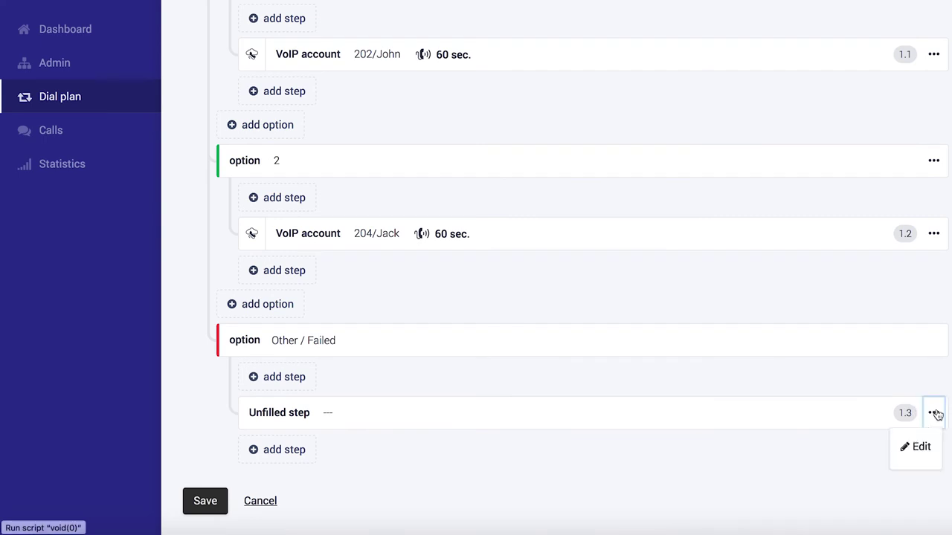
pyautogui.click(921, 447)
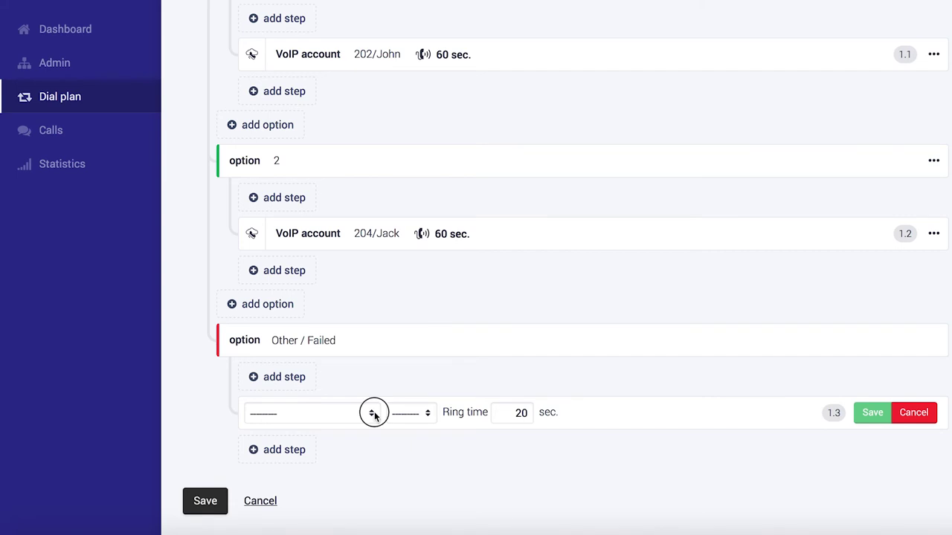
pyautogui.scroll(-3, 343, 439)
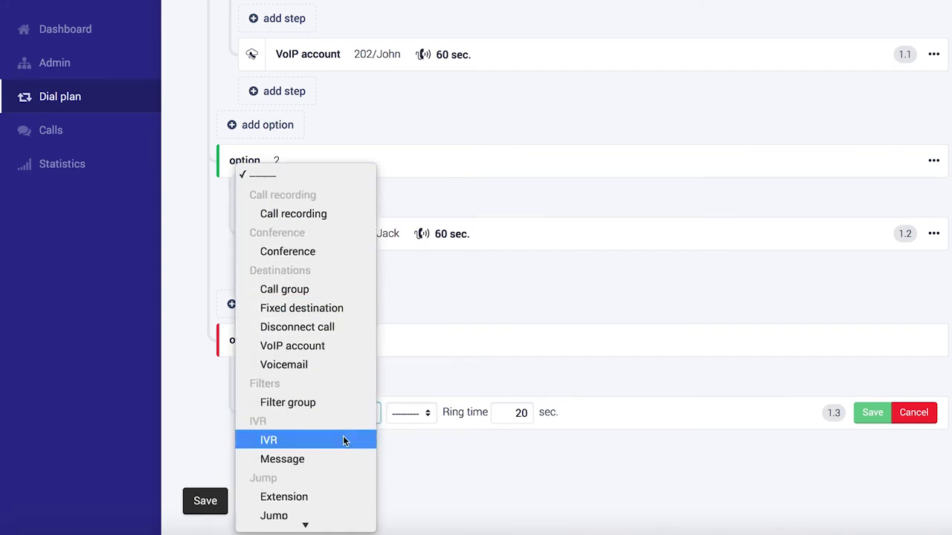
pyautogui.click(318, 348)
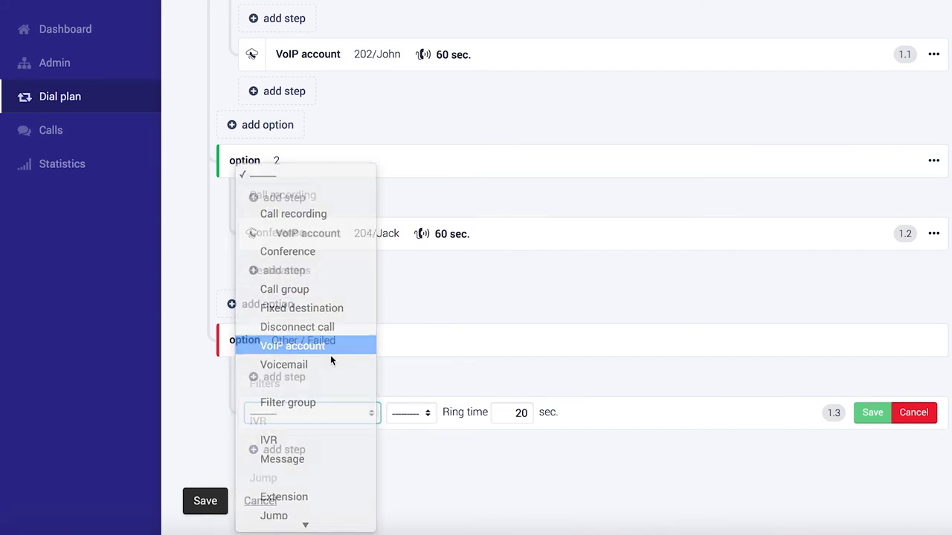
pyautogui.click(430, 410)
pyautogui.click(436, 436)
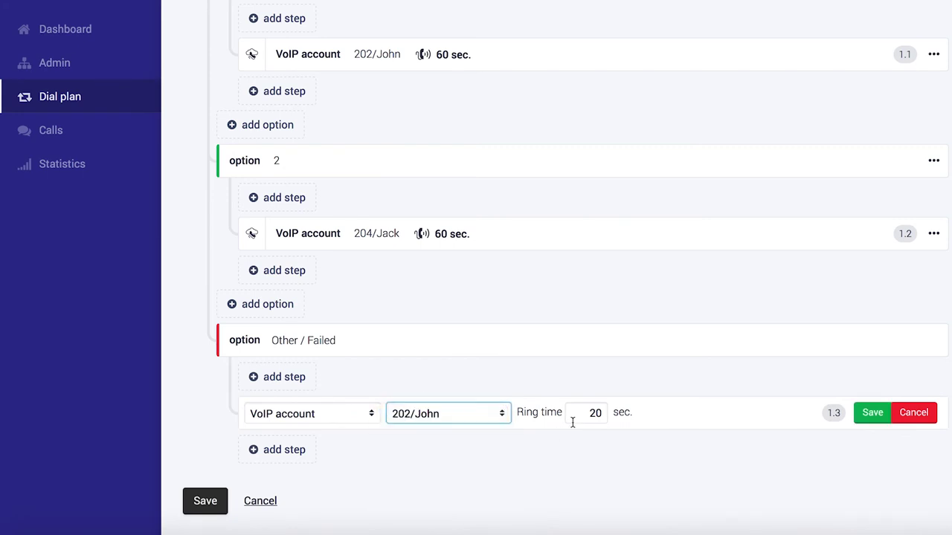
pyautogui.click(594, 413)
pyautogui.press('BackSpace')
pyautogui.write('6')
pyautogui.click(872, 415)
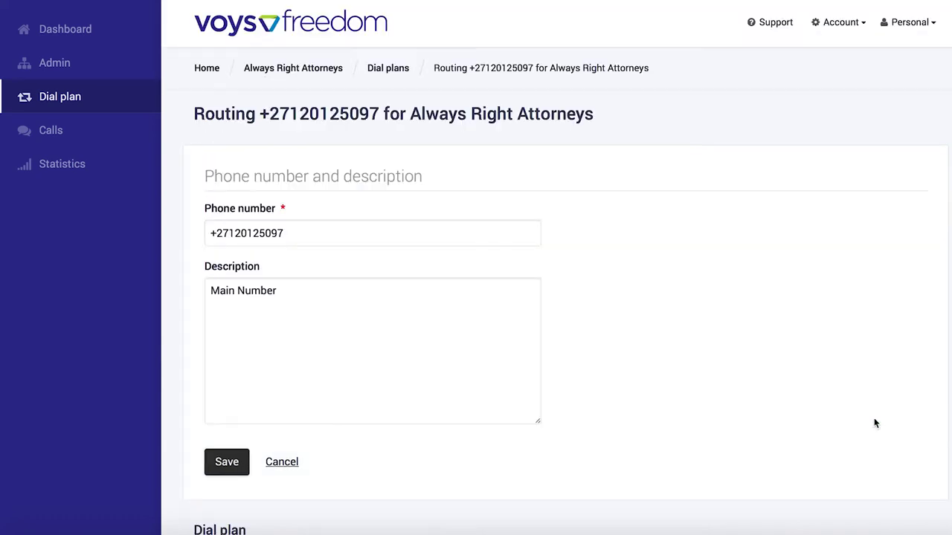
# Review the Main Number's dial plan, checking the routing of option 1, option 2 and Other / Failed.
pyautogui.scroll(1, 667, 269)
pyautogui.scroll(-1, 668, 268)
pyautogui.scroll(1, 667, 268)
pyautogui.scroll(1, 667, 268)
pyautogui.scroll(-1, 667, 264)
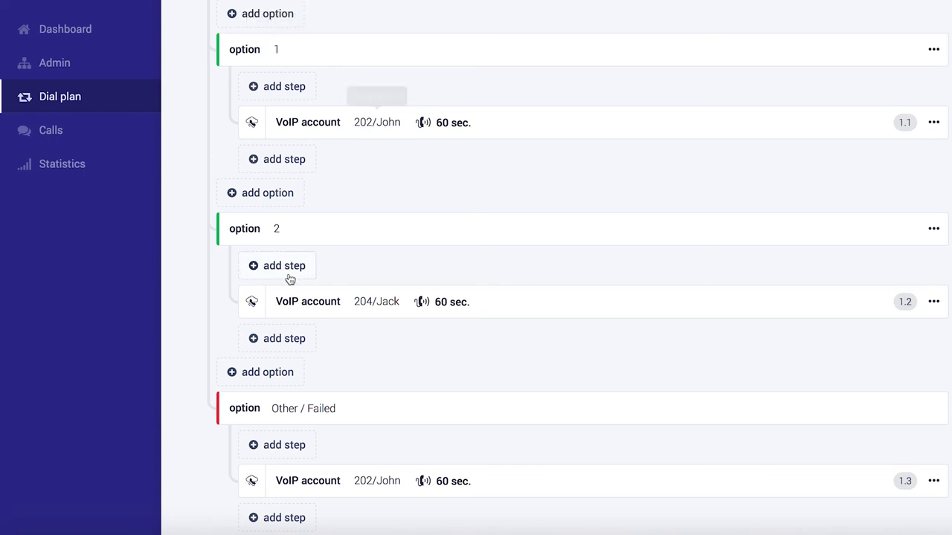
pyautogui.scroll(-2, 373, 341)
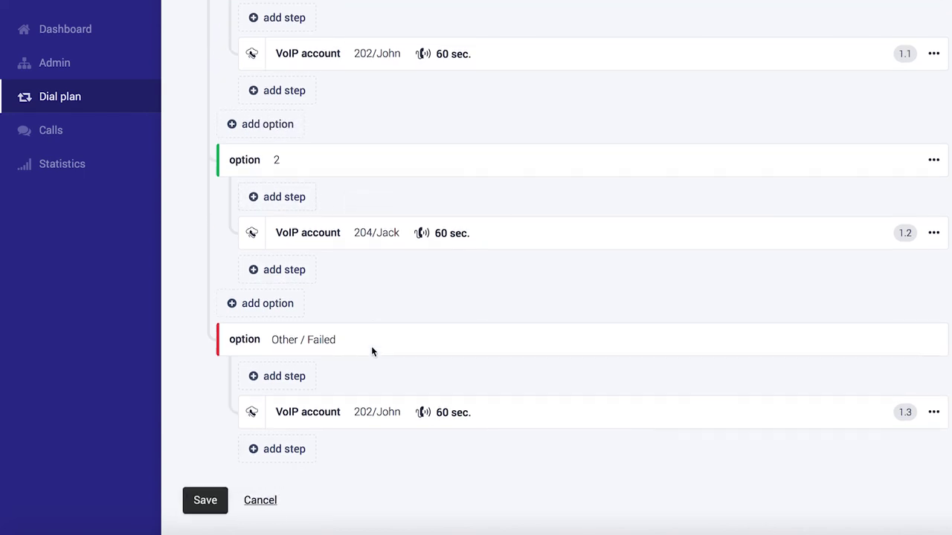